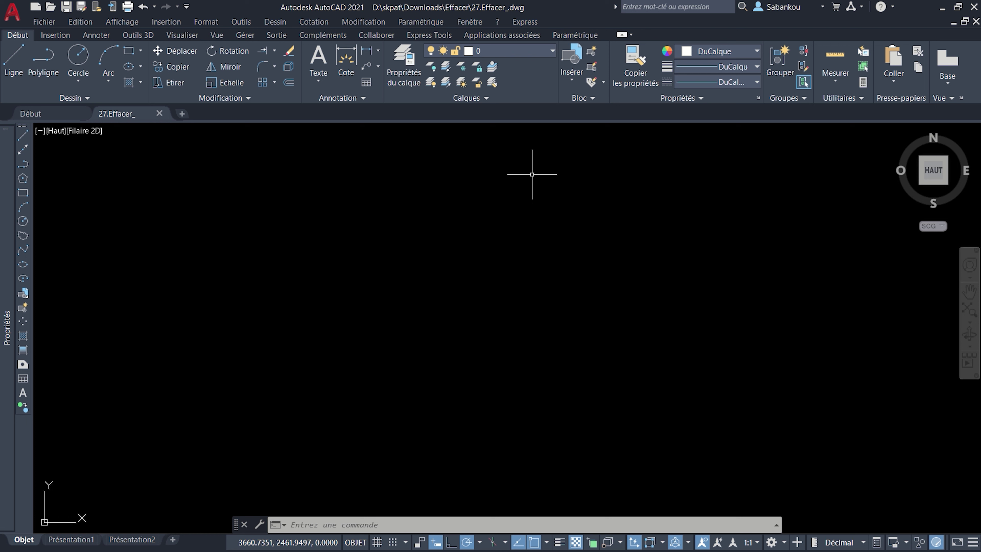
# - Save the drawing and clear the pending command entry
pyautogui.hotkey('ctrl', 's')
pyautogui.press('Escape')
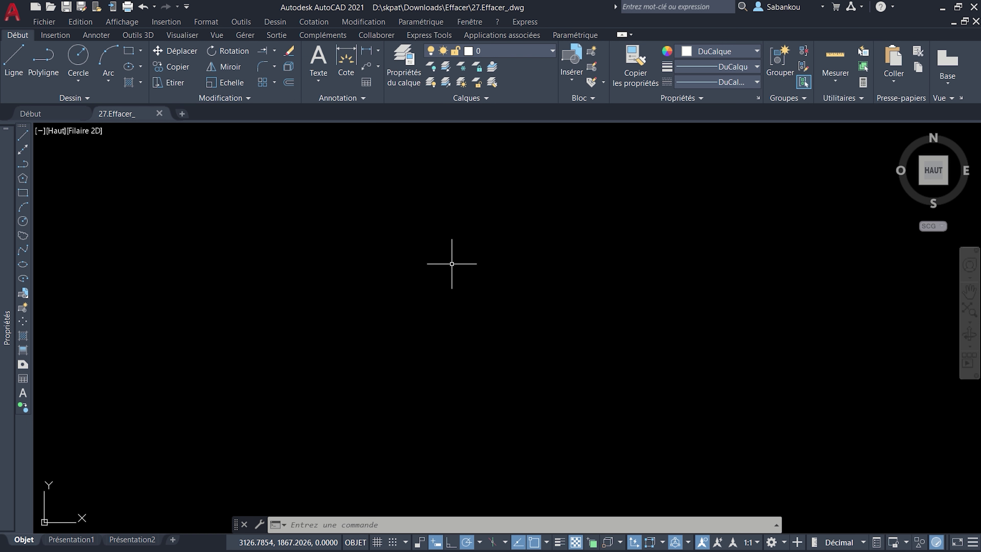
pyautogui.write('EF')
# - Draw a circle on the left side of the drawing
pyautogui.click(77, 57)
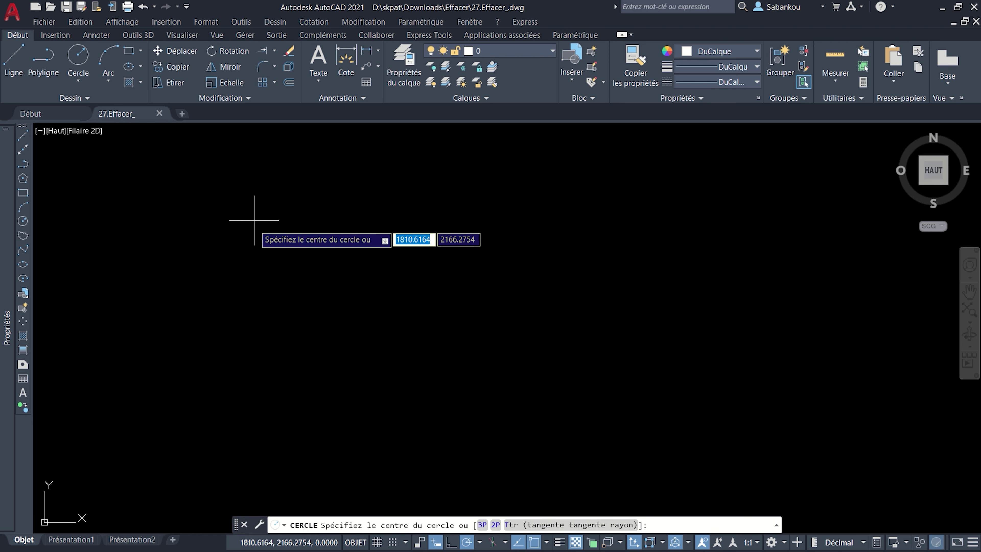
pyautogui.click(256, 286)
pyautogui.click(301, 286)
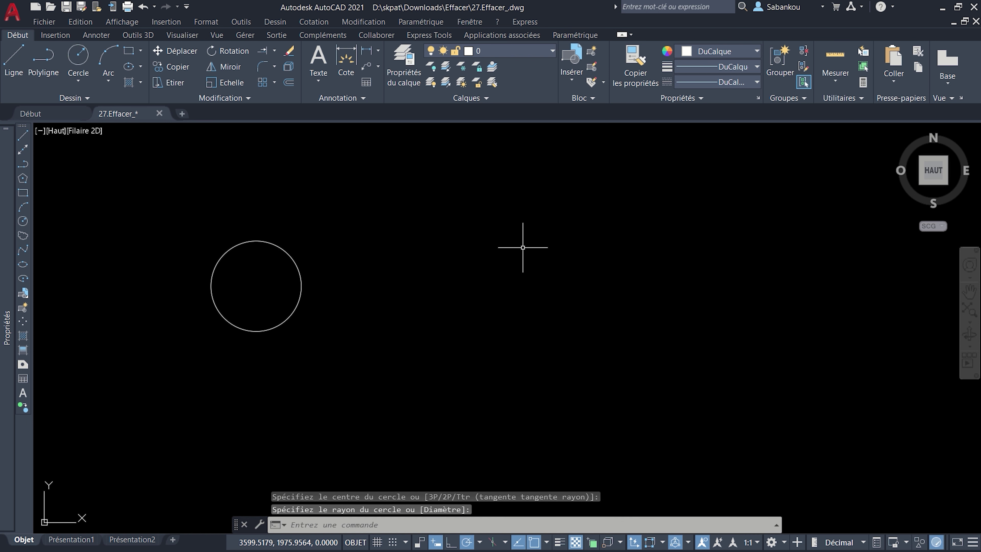
# - Draw a rectangle to the right of the circle, then start Effacer
pyautogui.click(131, 51)
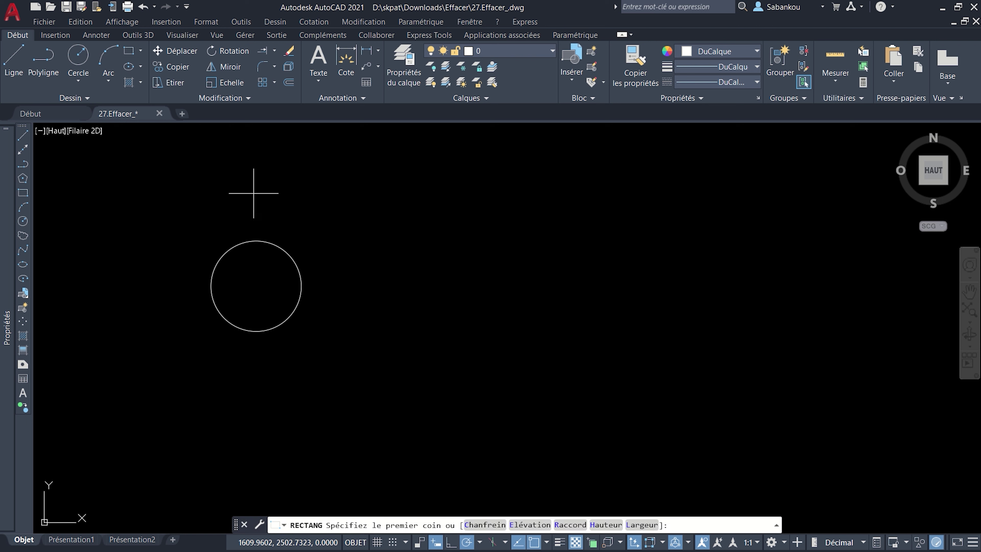
pyautogui.click(360, 249)
pyautogui.click(521, 312)
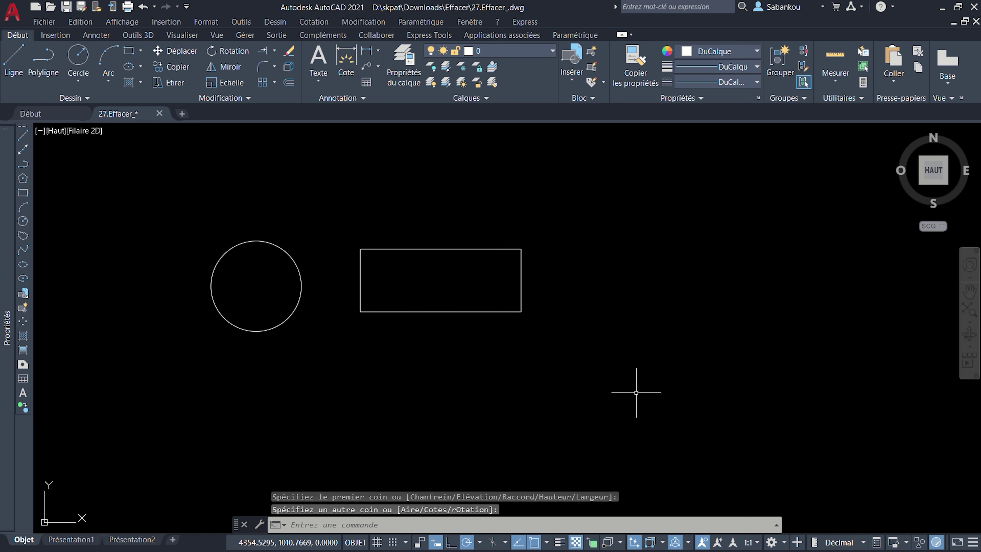
pyautogui.click(288, 50)
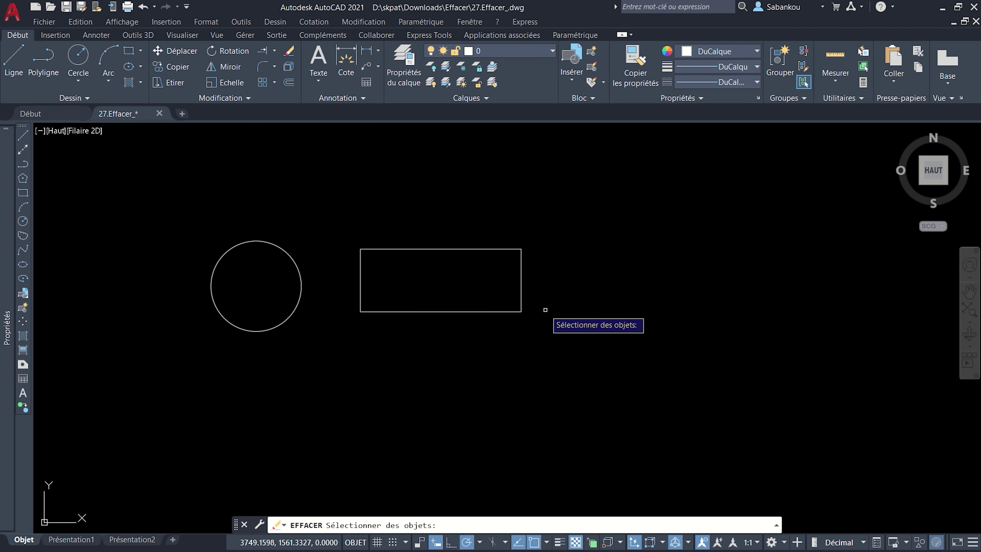
# - Pick the circle, catch the rectangle with a crossing window, and erase both
pyautogui.click(301, 285)
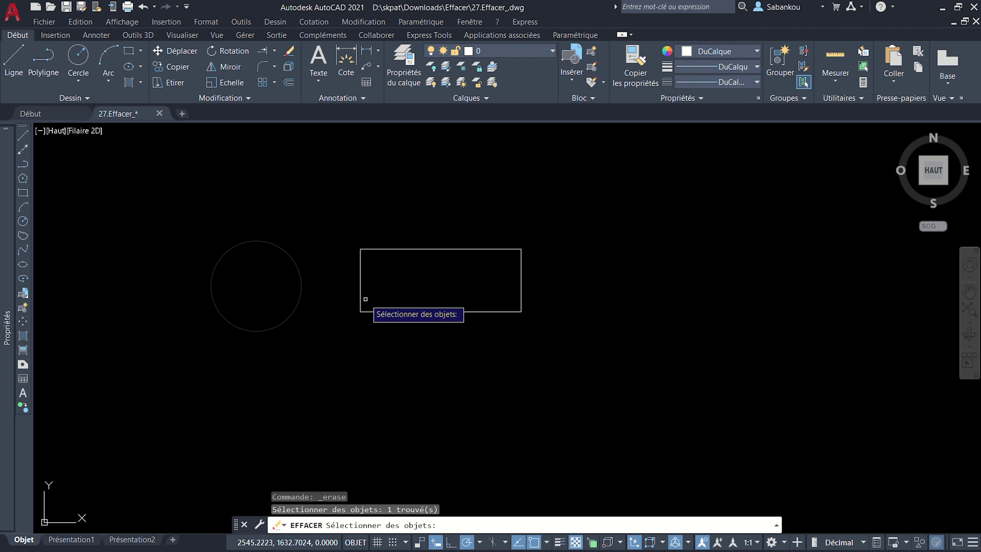
pyautogui.click(362, 300)
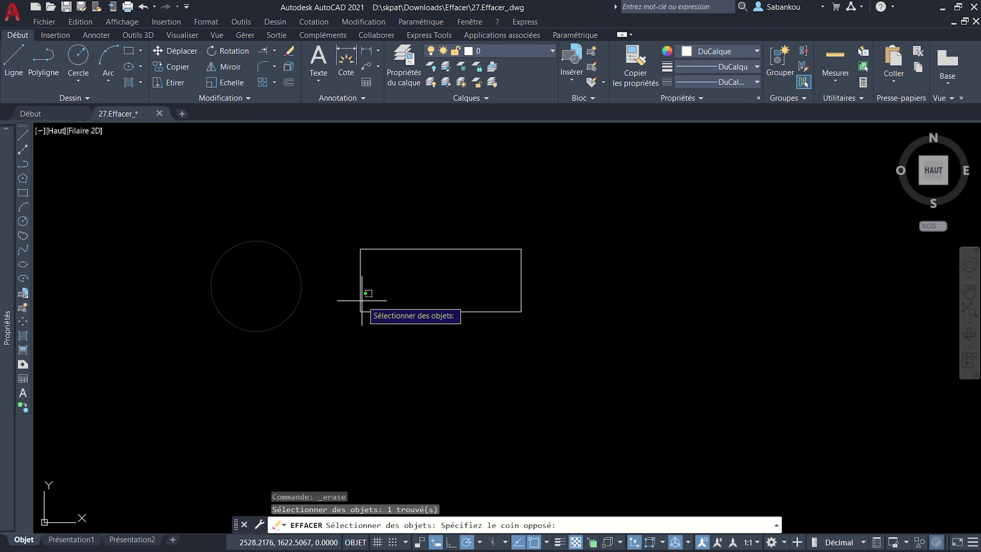
pyautogui.click(335, 288)
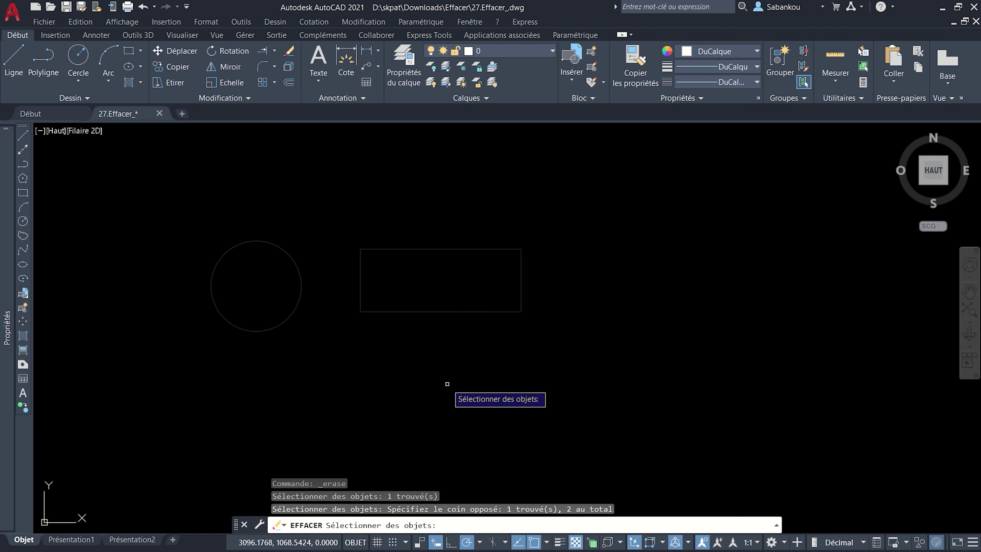
pyautogui.press('Return')
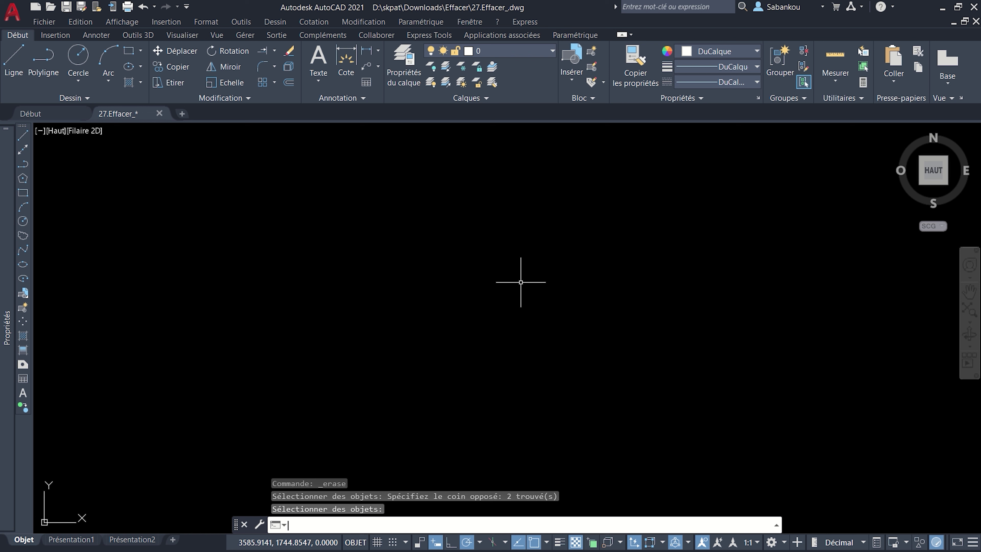
# - Draw a rectangle with RECTANG on the left of the drawing
pyautogui.click(130, 51)
pyautogui.click(211, 248)
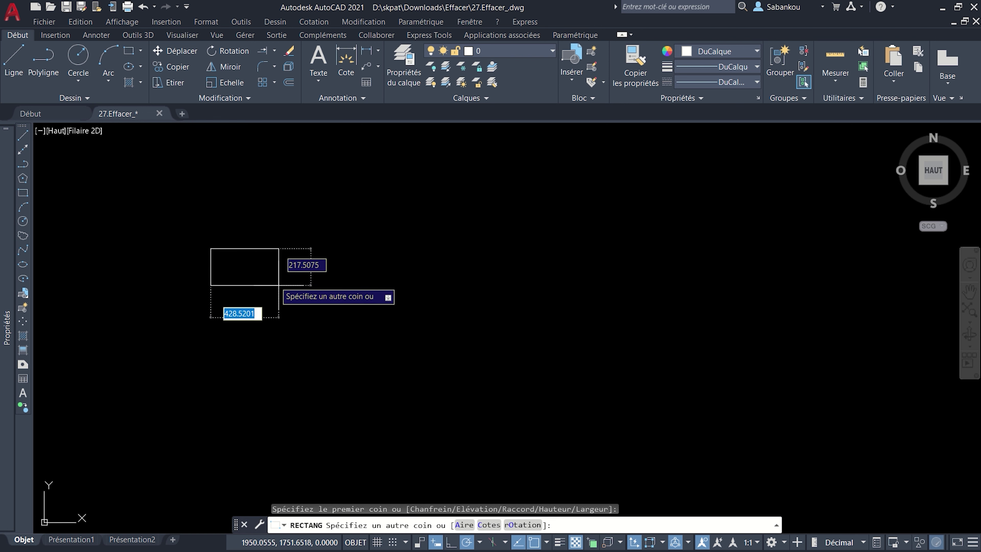
pyautogui.click(325, 315)
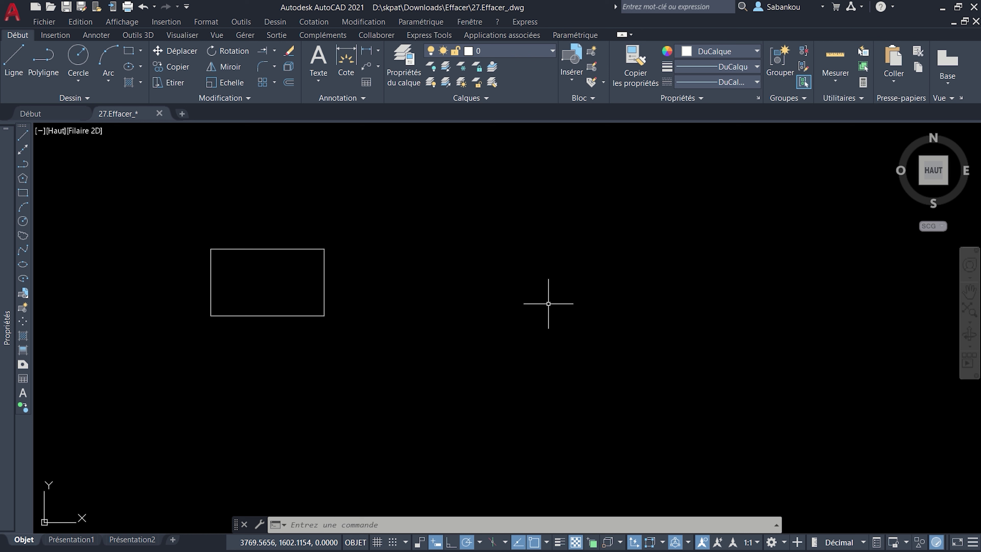
# - Copy the rectangle from its lower-left corner into a horizontal row to the right
pyautogui.write('CP')
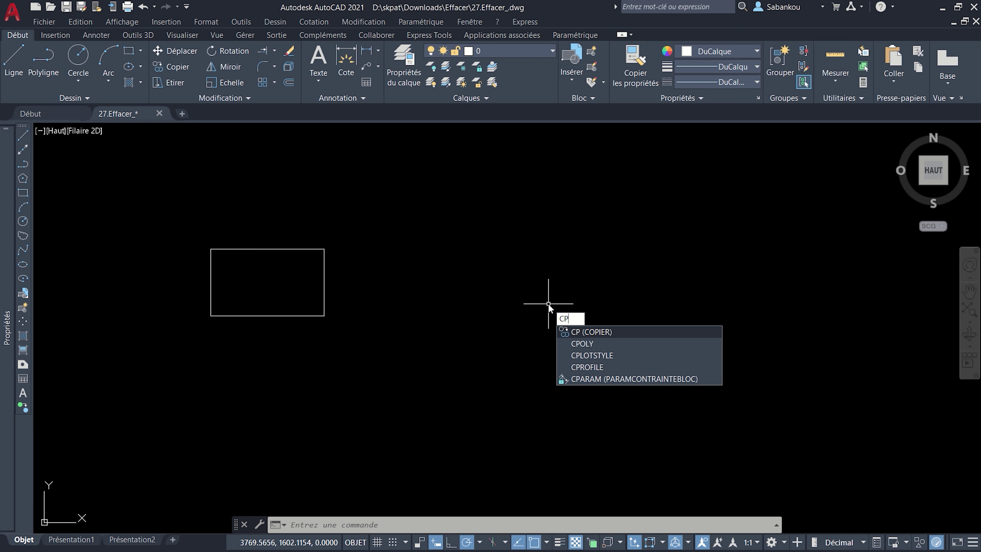
pyautogui.press('Return')
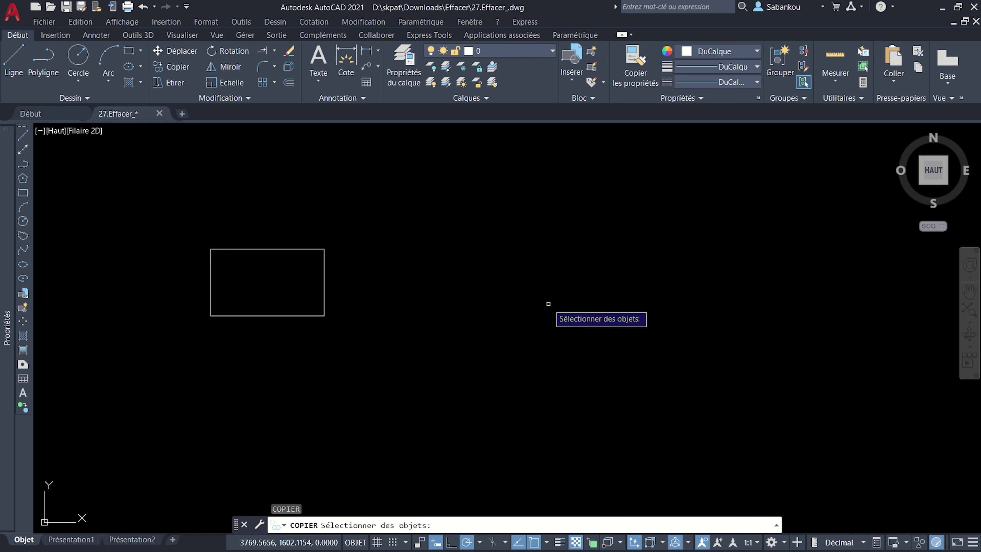
pyautogui.click(349, 354)
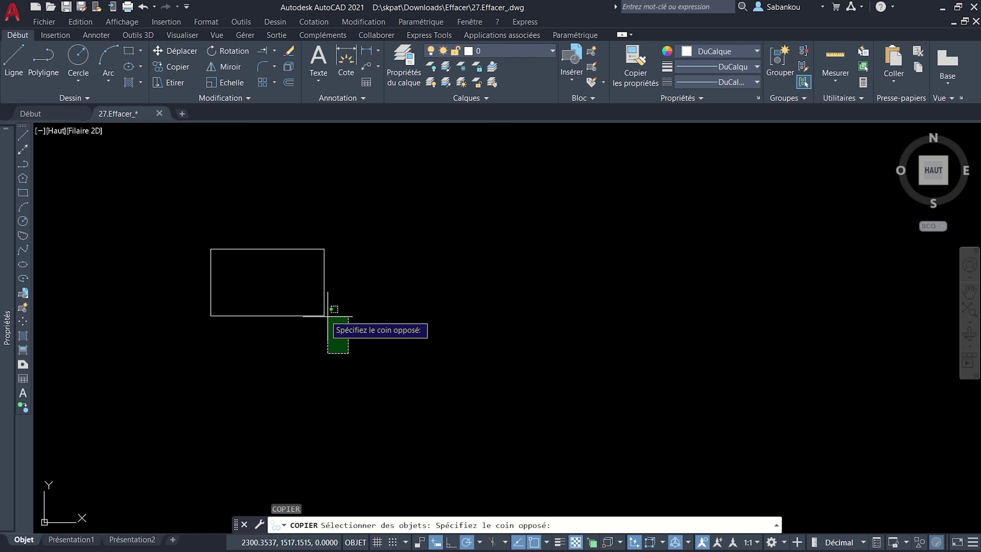
pyautogui.click(251, 255)
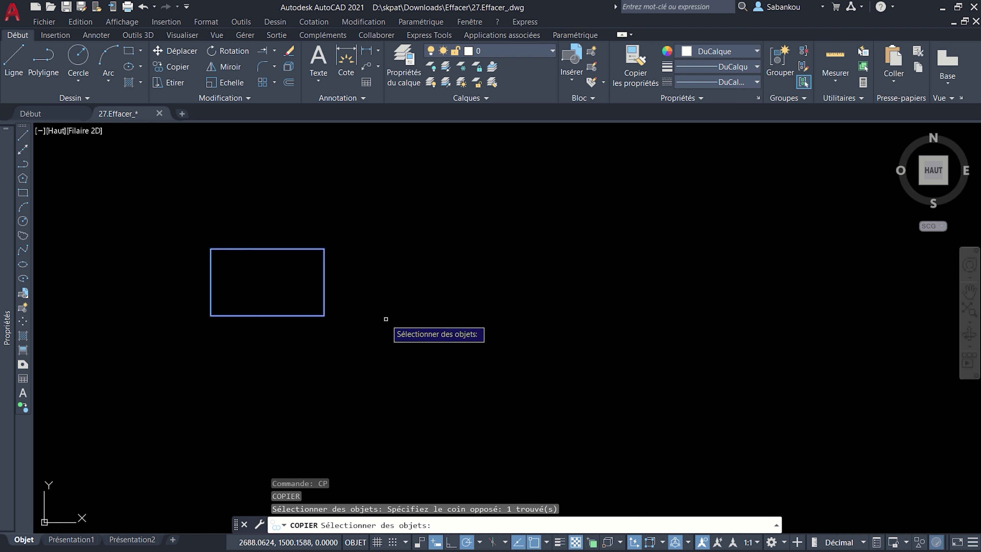
pyautogui.press('Return')
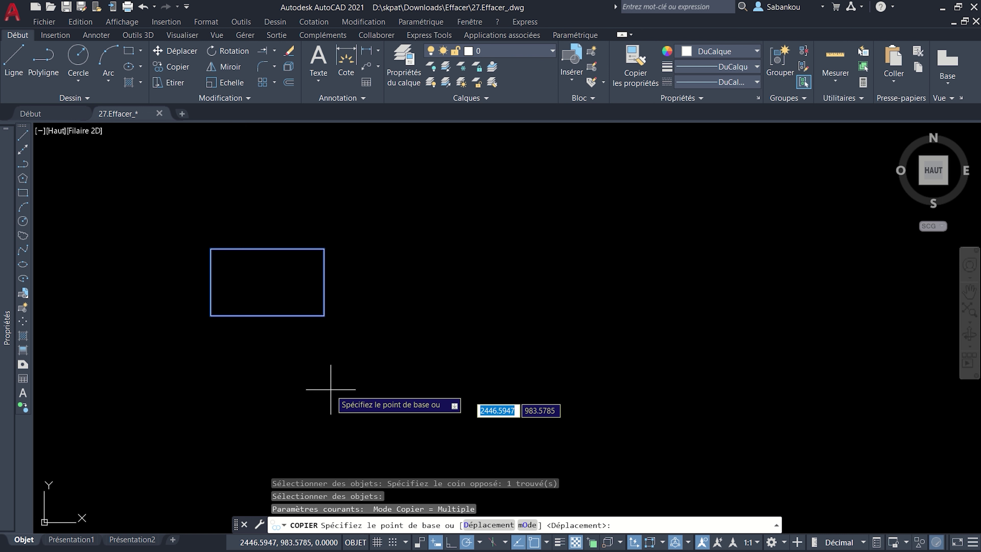
pyautogui.click(210, 316)
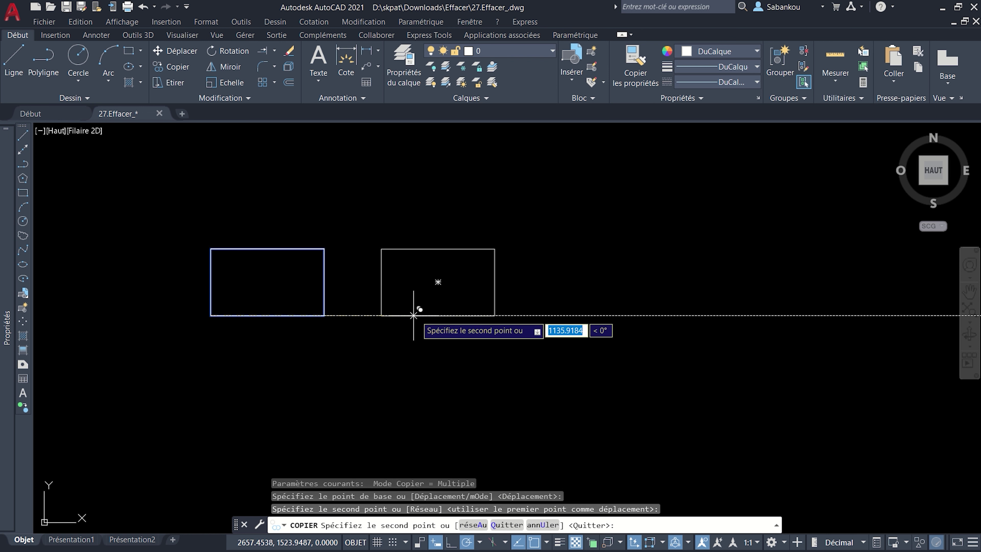
pyautogui.click(530, 316)
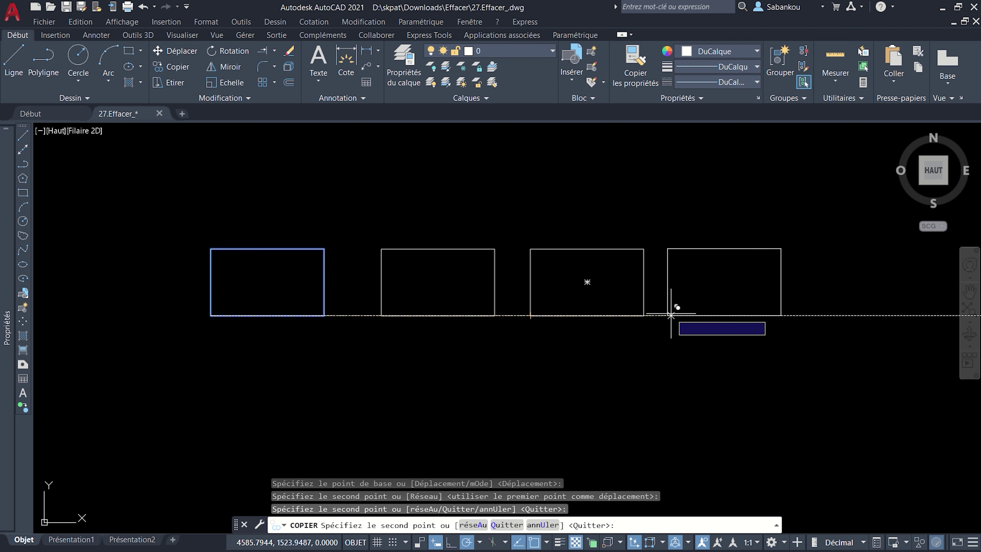
pyautogui.click(680, 316)
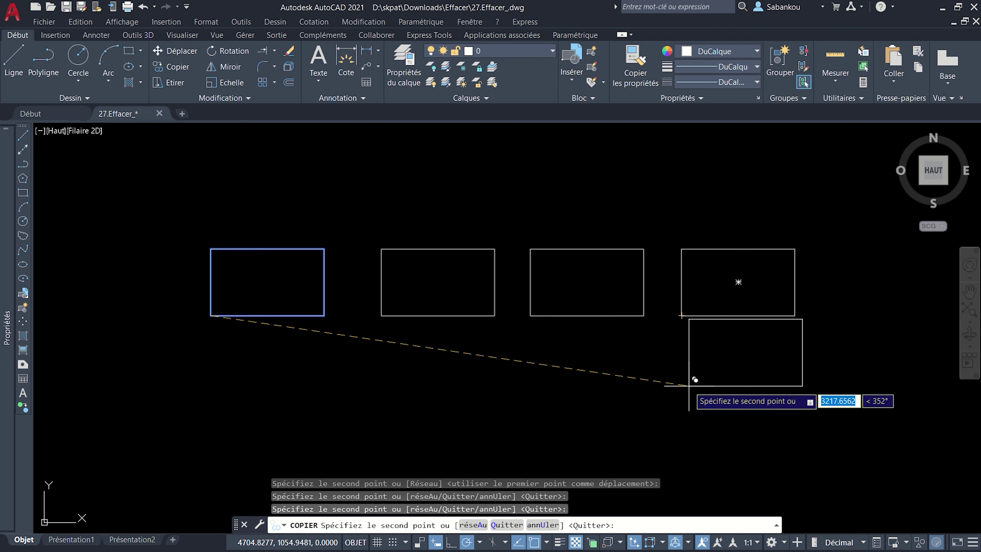
pyautogui.press('Return')
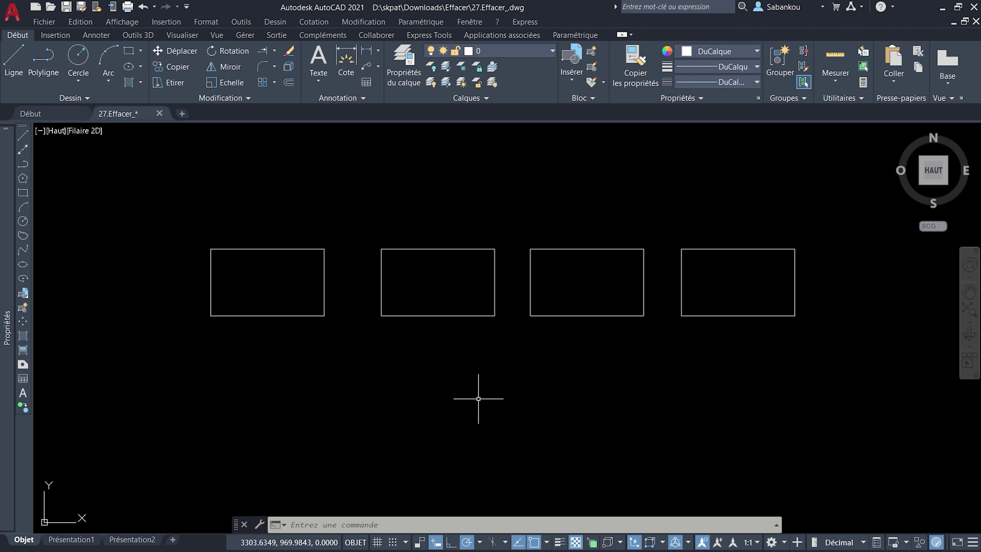
# - Erase the leftmost rectangle with EF using the Previous (P) selection
pyautogui.write('EF')
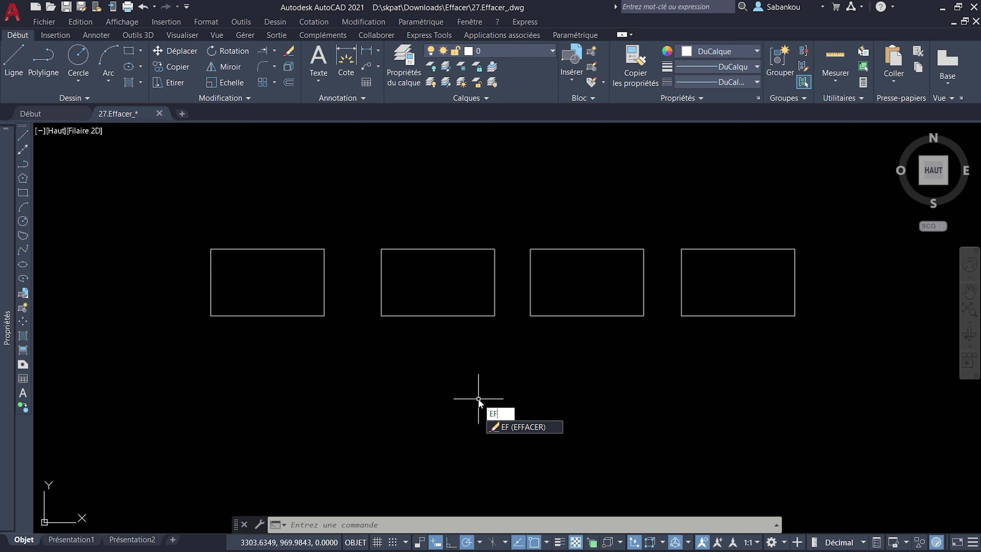
pyautogui.press('Return')
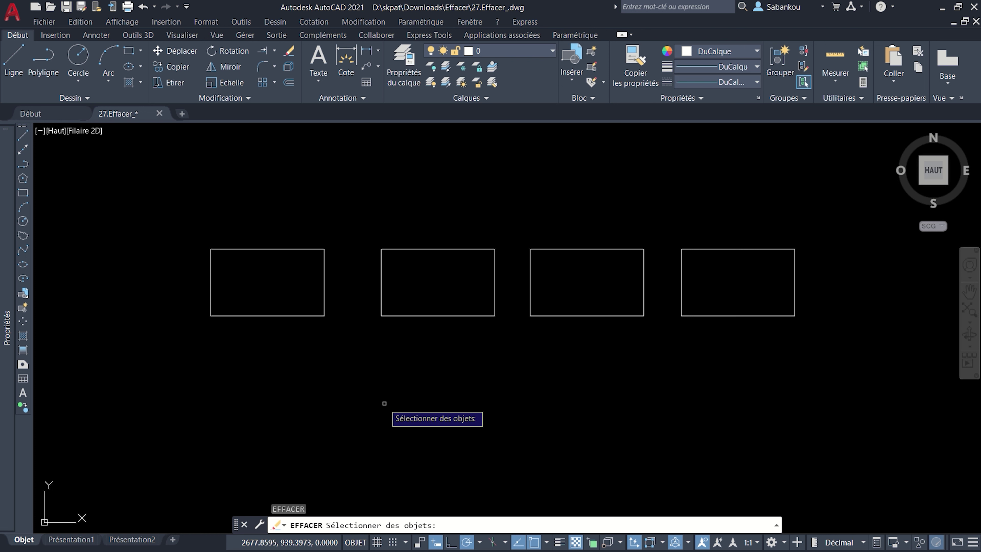
pyautogui.write('p')
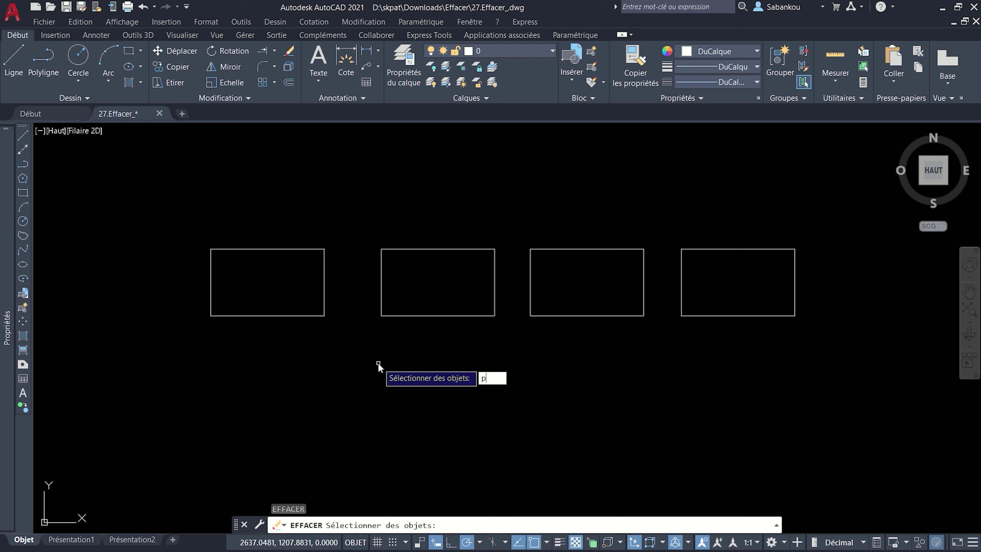
pyautogui.press('Return')
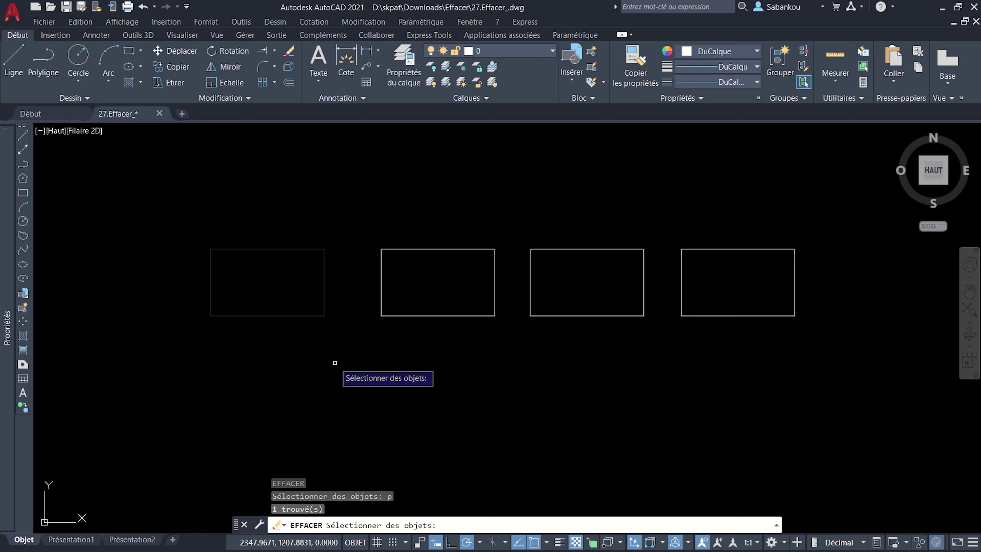
pyautogui.press('Return')
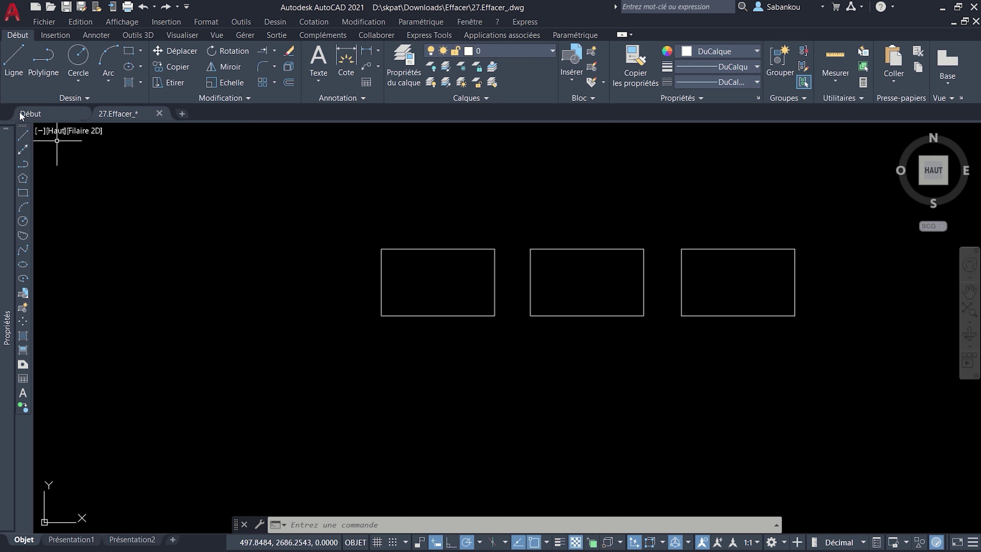
# - Draw a three-segment zigzag line where the rectangle used to be
pyautogui.click(14, 58)
pyautogui.click(110, 304)
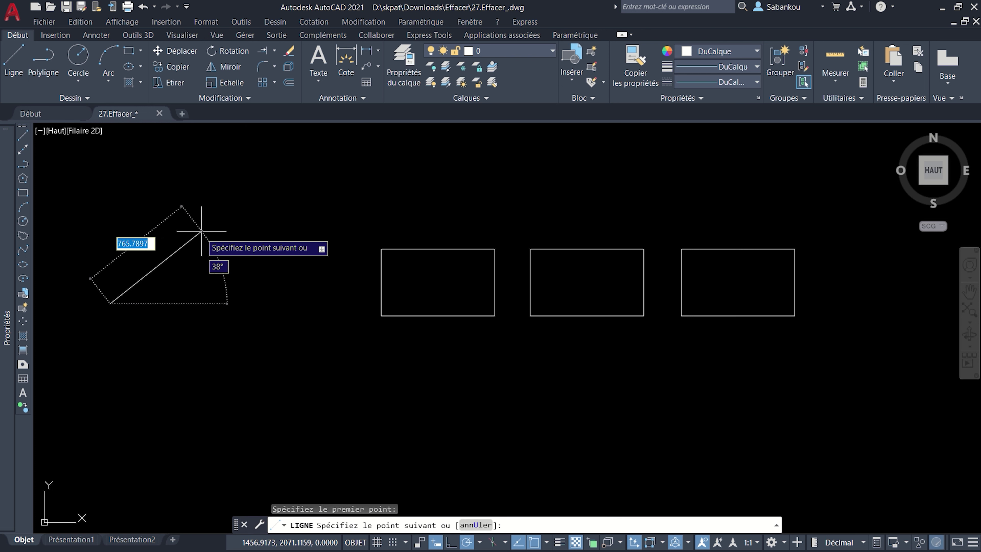
pyautogui.click(201, 213)
pyautogui.click(283, 284)
pyautogui.click(383, 197)
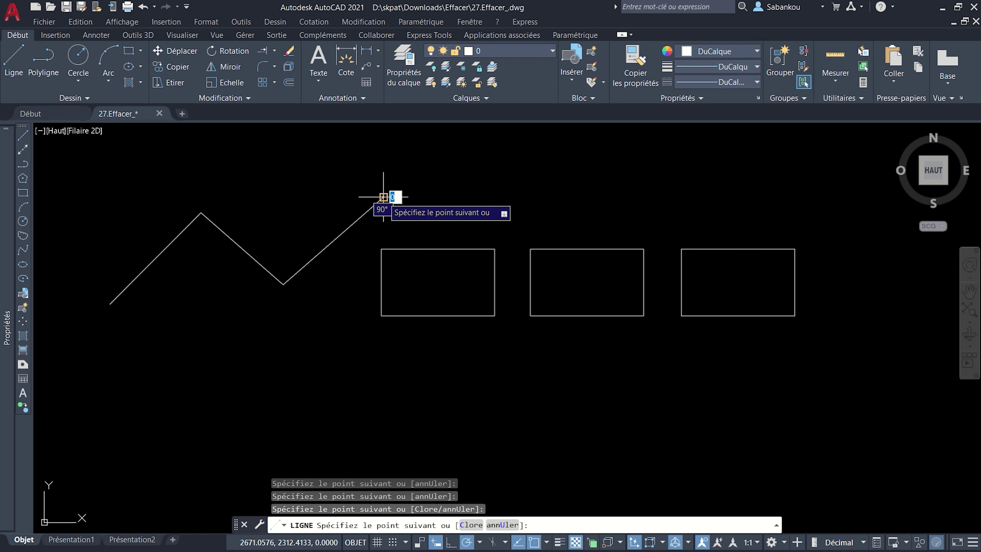
pyautogui.press('Return')
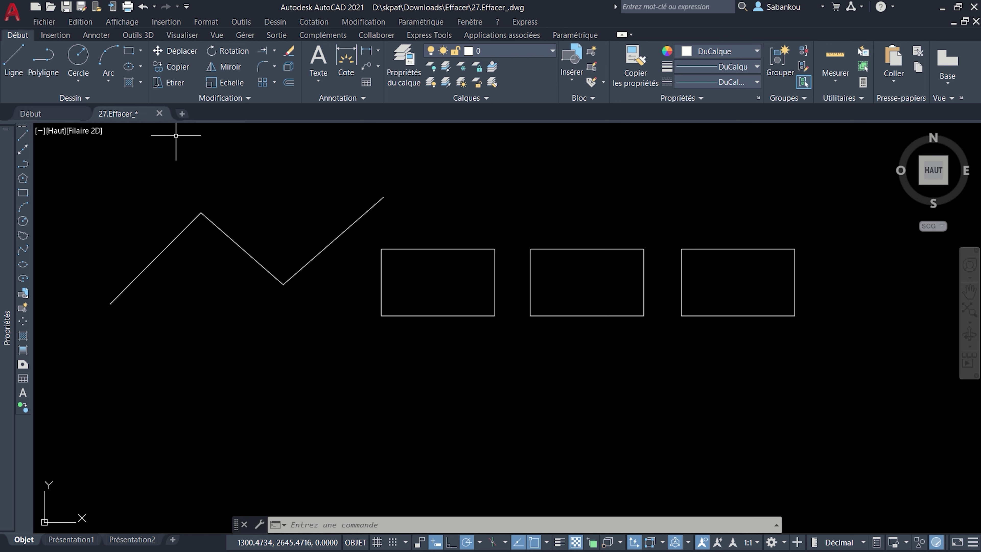
# - Draw a circle centred below the zigzag's left end
pyautogui.click(78, 60)
pyautogui.click(198, 381)
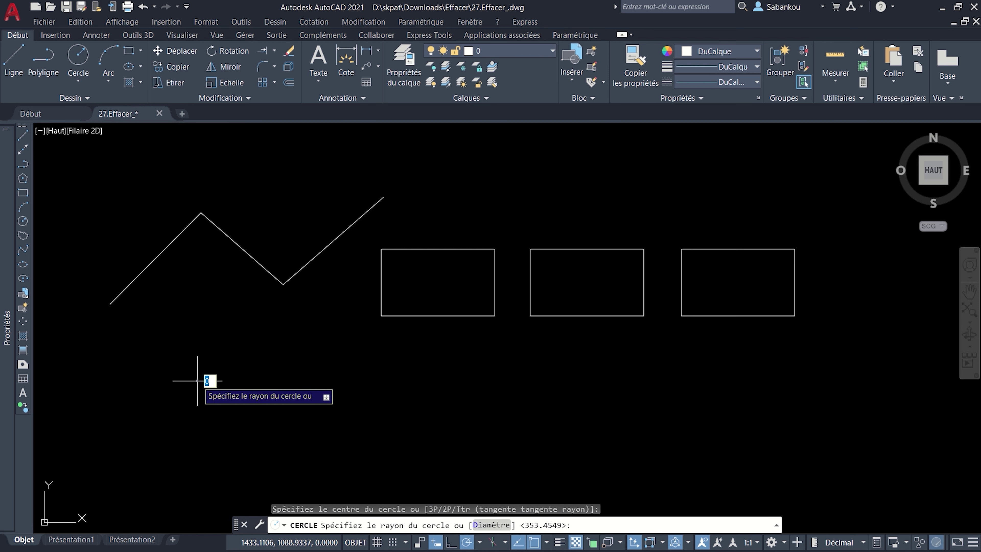
pyautogui.click(263, 382)
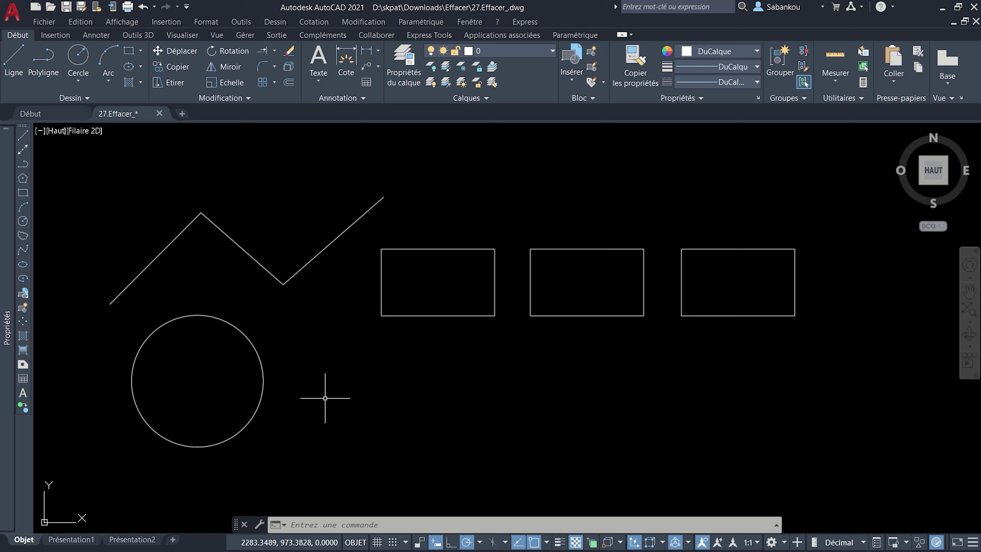
# - Erase the circle with EF using the Last (D) selection option, then cancel
pyautogui.write('EF')
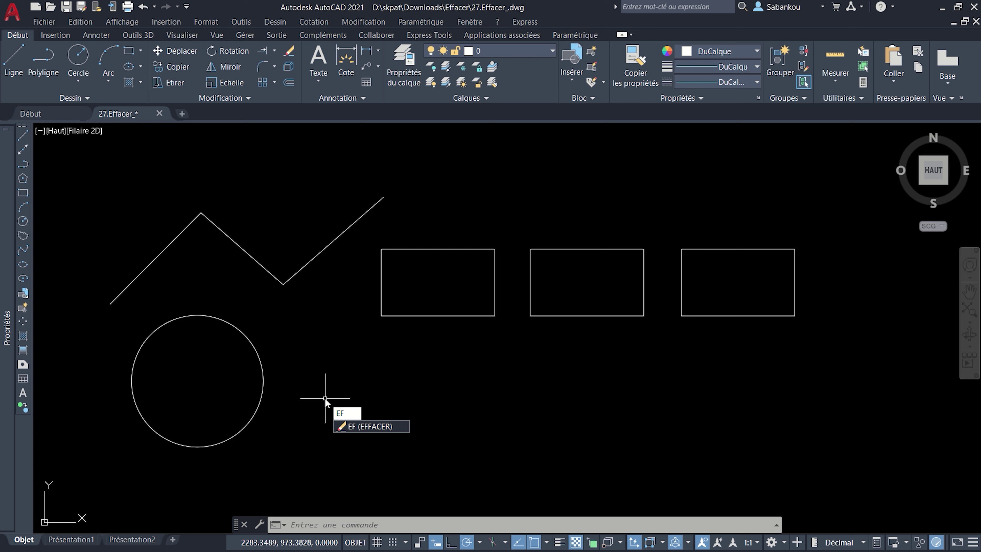
pyautogui.press('Return')
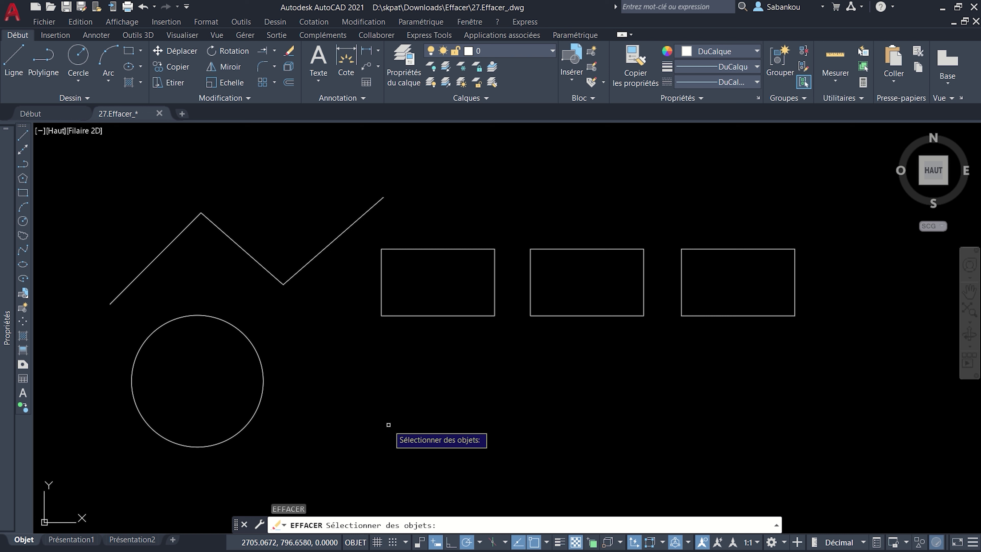
pyautogui.write('D')
pyautogui.press('Return')
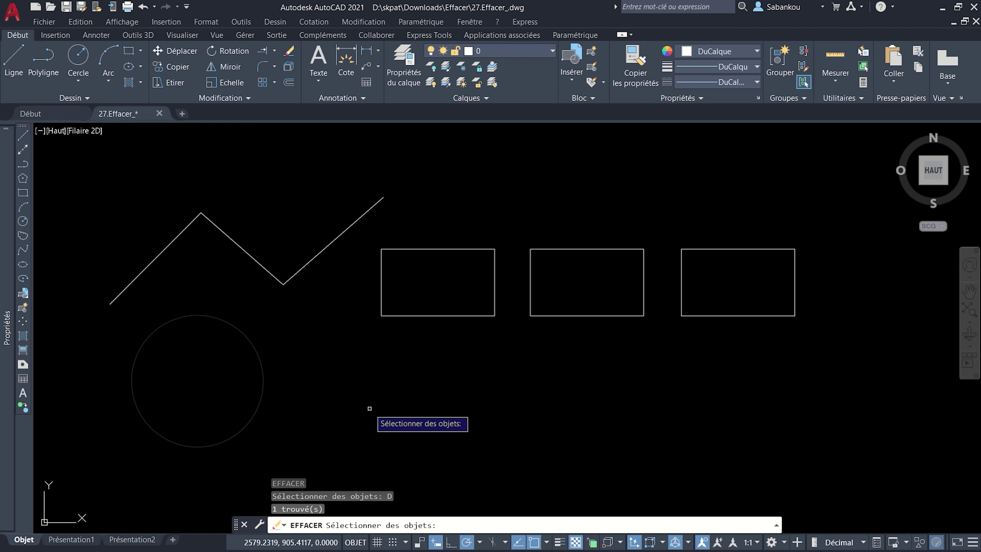
pyautogui.press('Return')
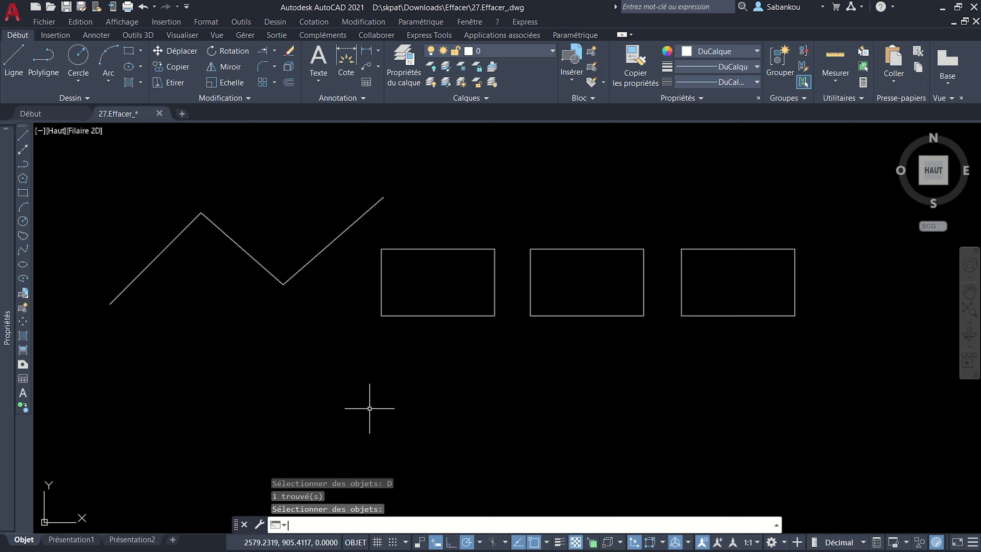
pyautogui.press('Escape')
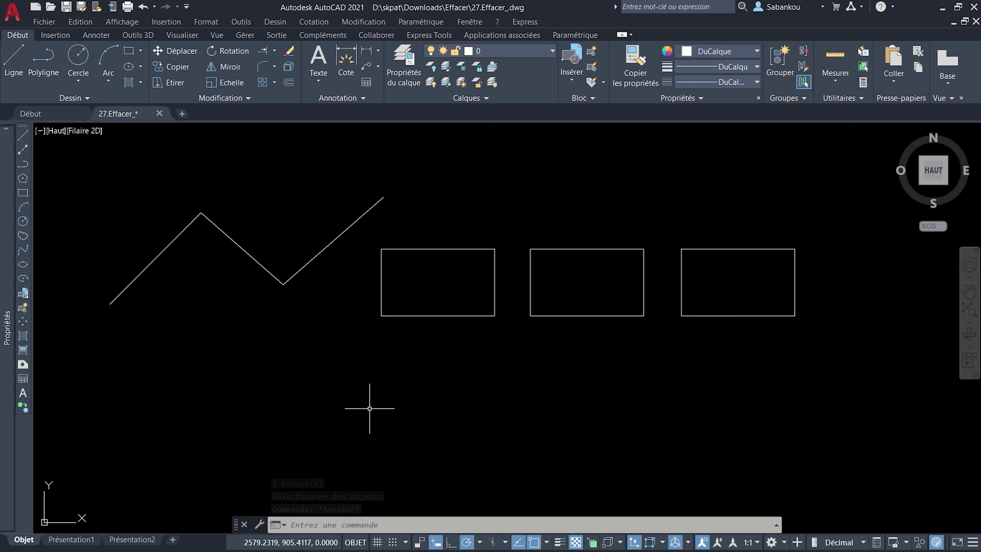
pyautogui.write('EF')
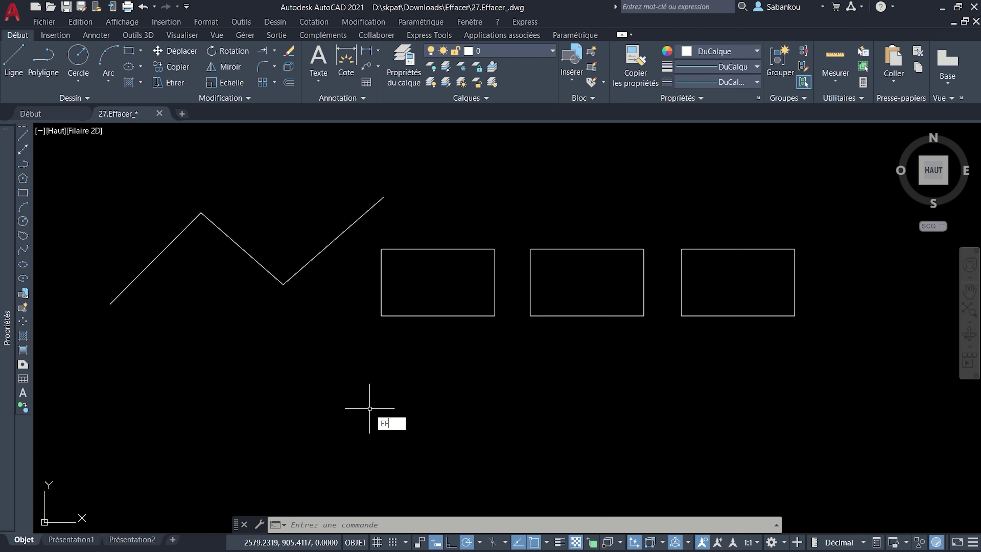
pyautogui.press('Return')
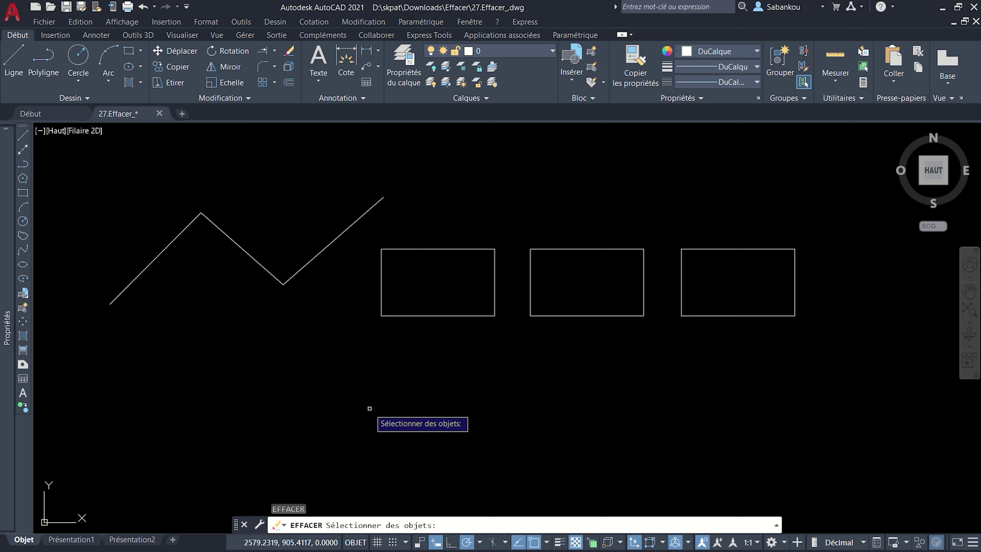
pyautogui.write('TOUT')
pyautogui.press('Return')
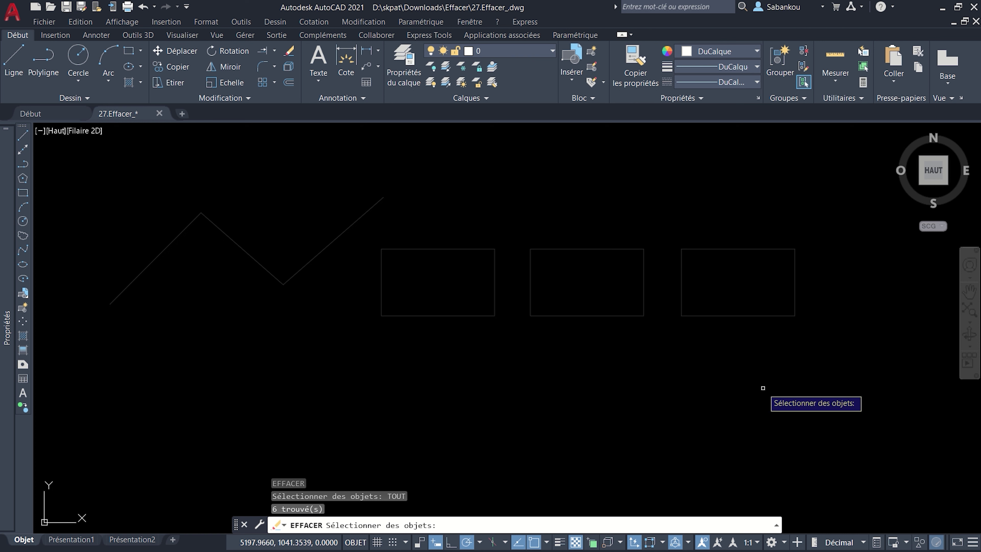
pyautogui.press('Return')
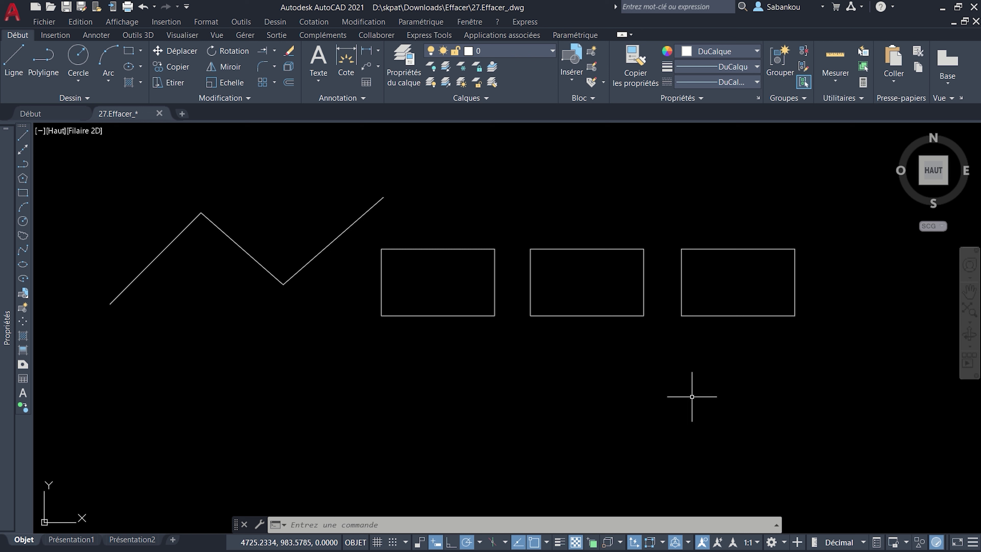
pyautogui.write('EF')
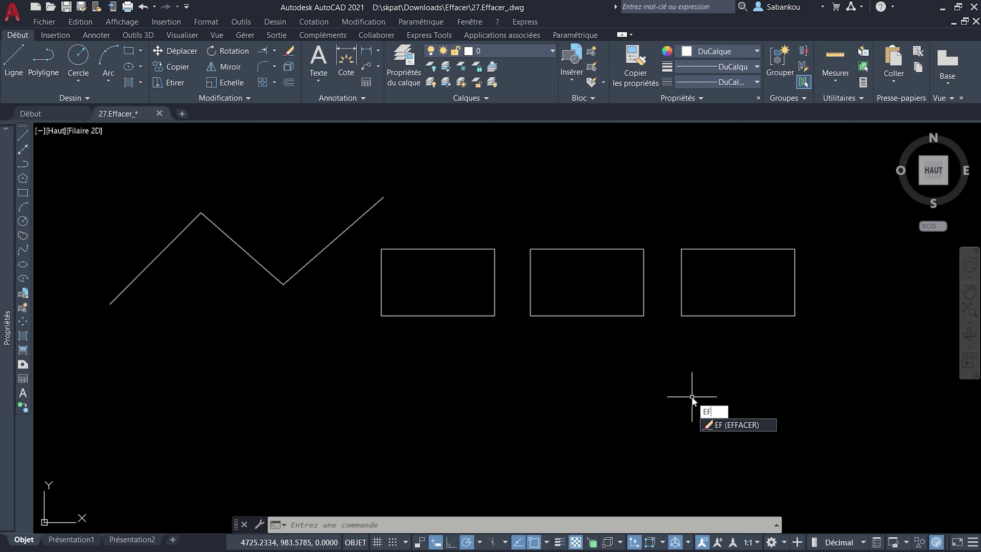
pyautogui.press('Return')
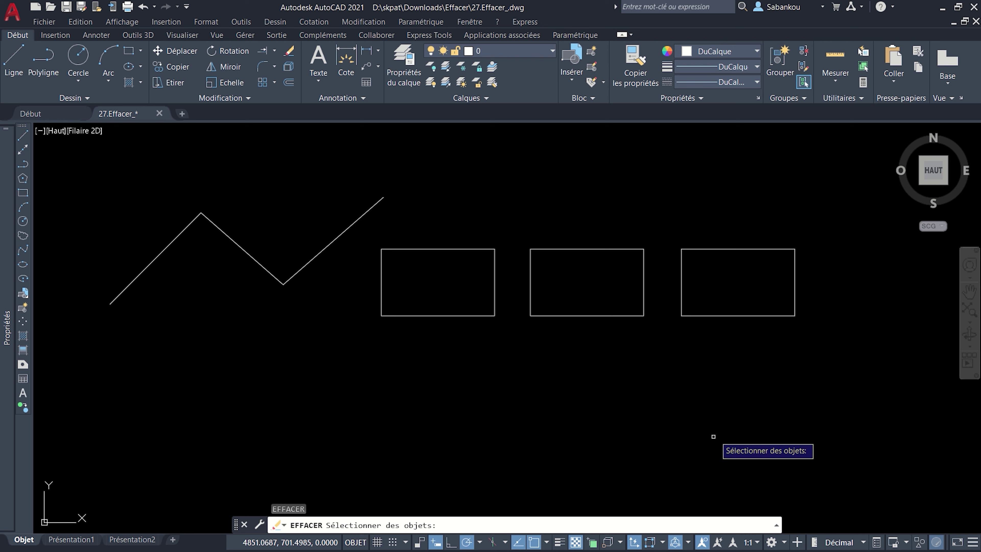
pyautogui.click(757, 399)
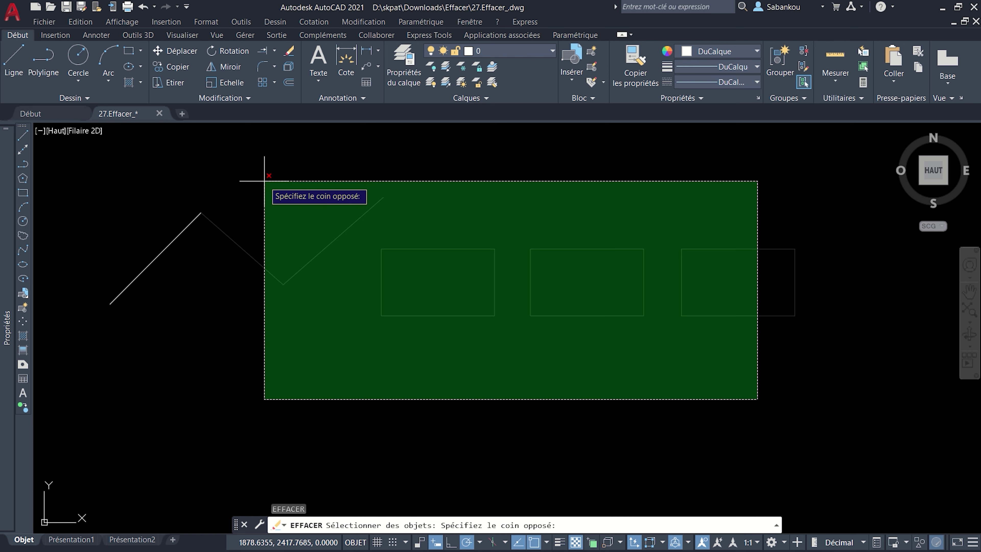
pyautogui.click(264, 180)
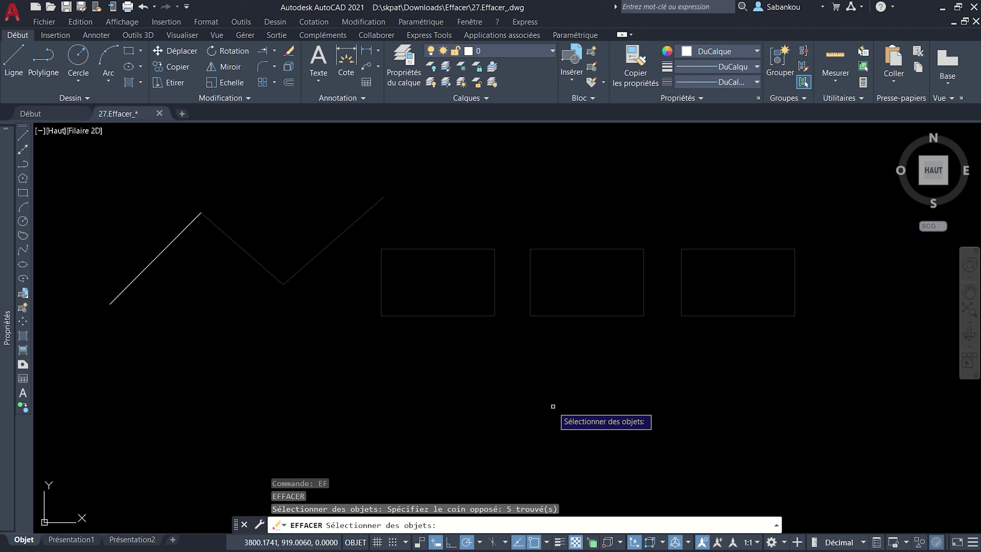
pyautogui.write('S')
pyautogui.press('Return')
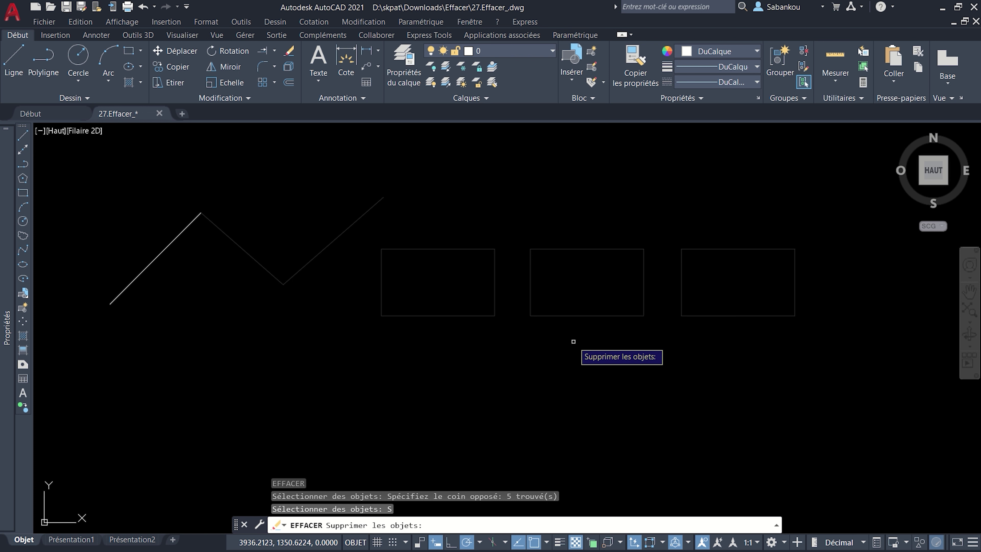
pyautogui.click(531, 288)
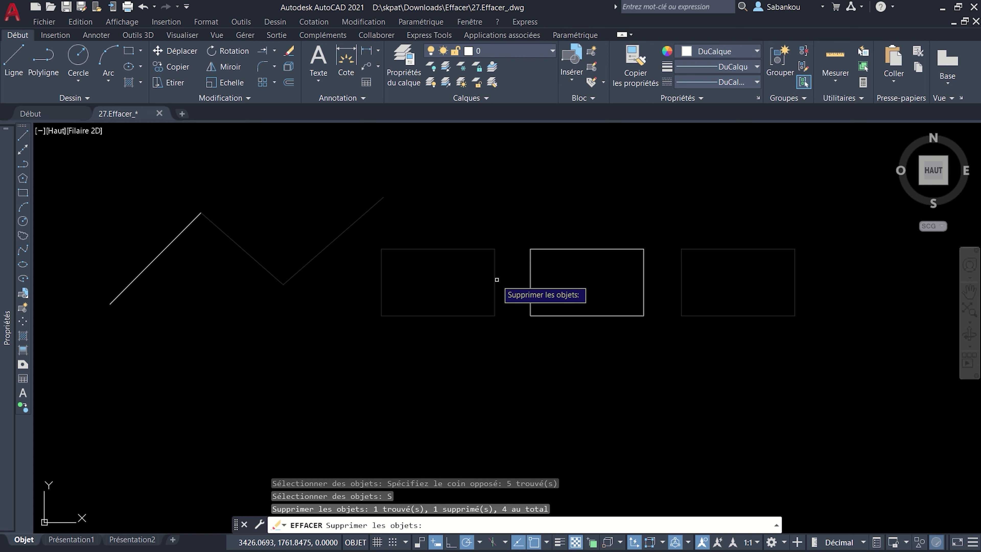
pyautogui.click(495, 280)
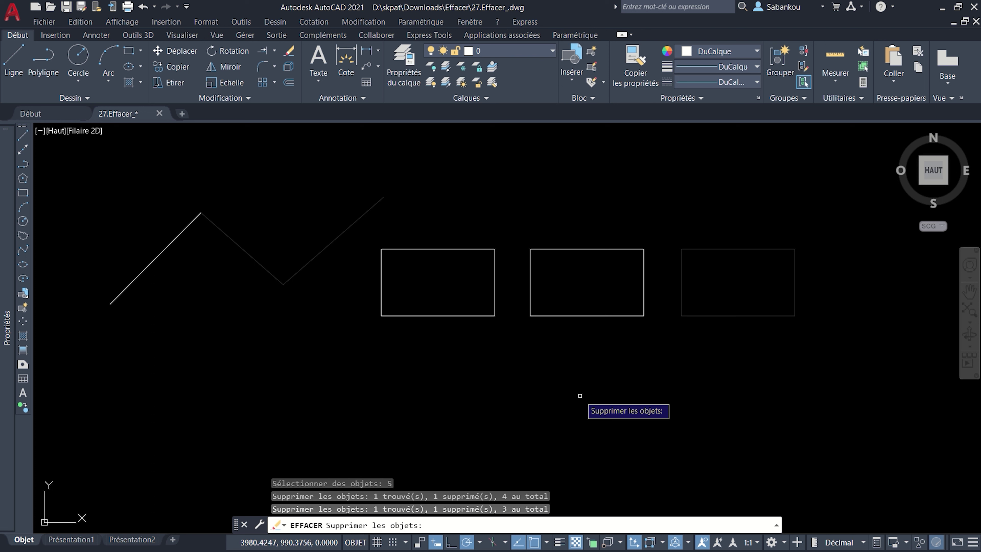
pyautogui.press('Return')
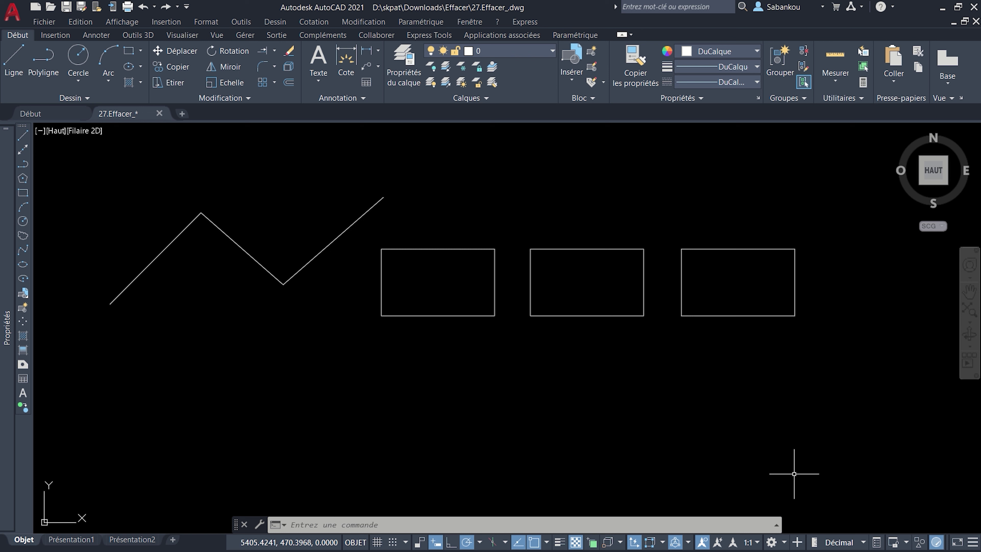
# - Start EF and crossing-window the zigzag's right segments and rectangles, selecting five objects
pyautogui.write('EF')
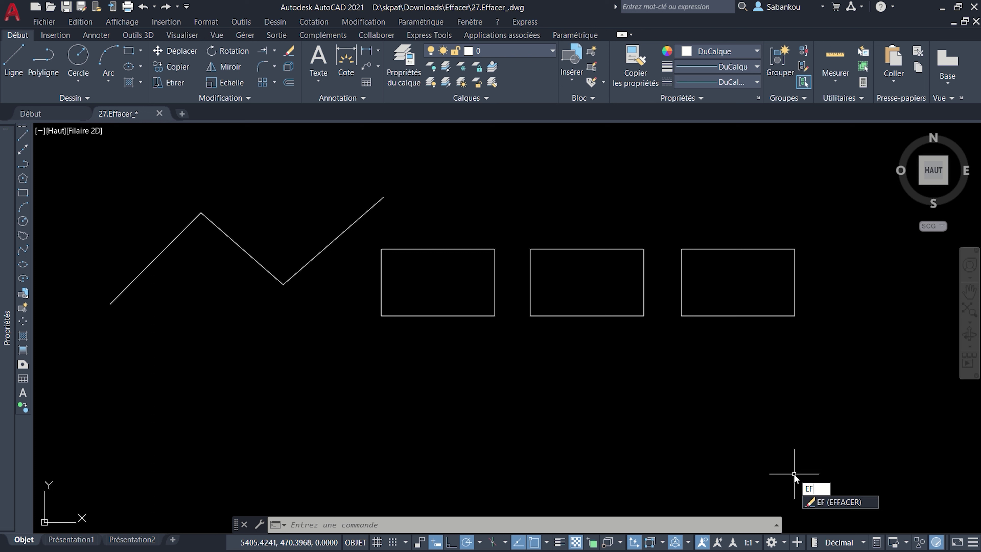
pyautogui.press('Return')
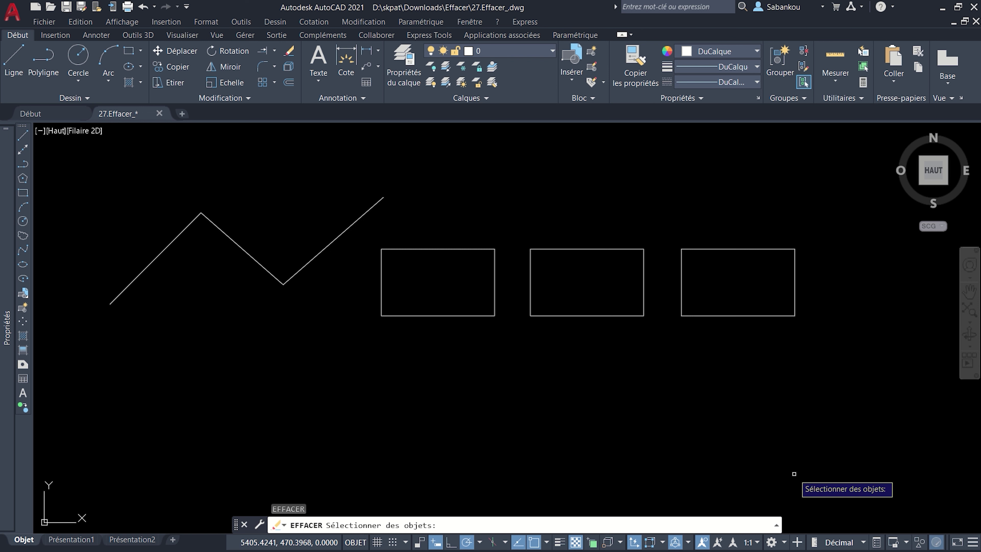
pyautogui.click(711, 368)
pyautogui.moveTo(357, 207); pyautogui.dragTo(284, 184)
pyautogui.click(281, 185)
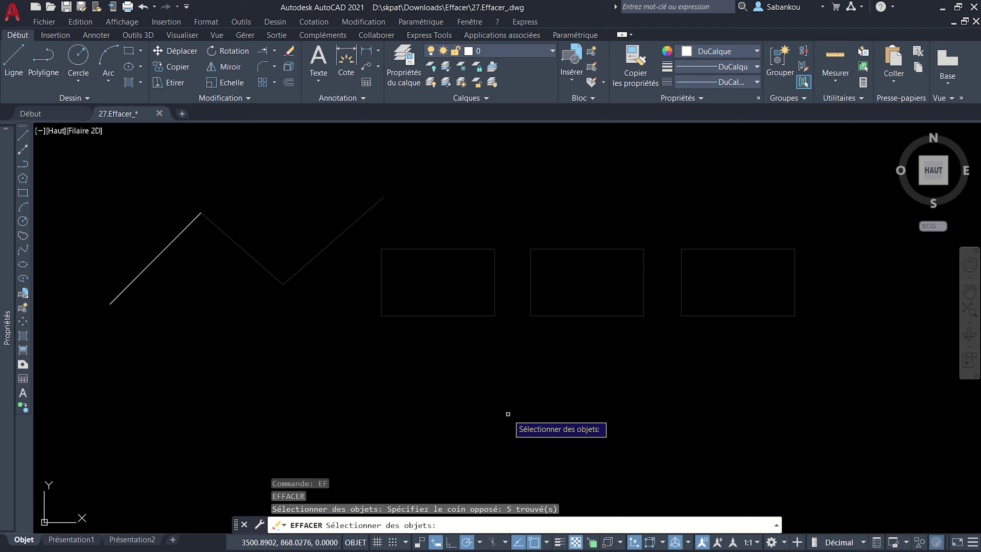
# - Remove the left two rectangles from the selection with S, then add them back with A
pyautogui.write('S')
pyautogui.press('Return')
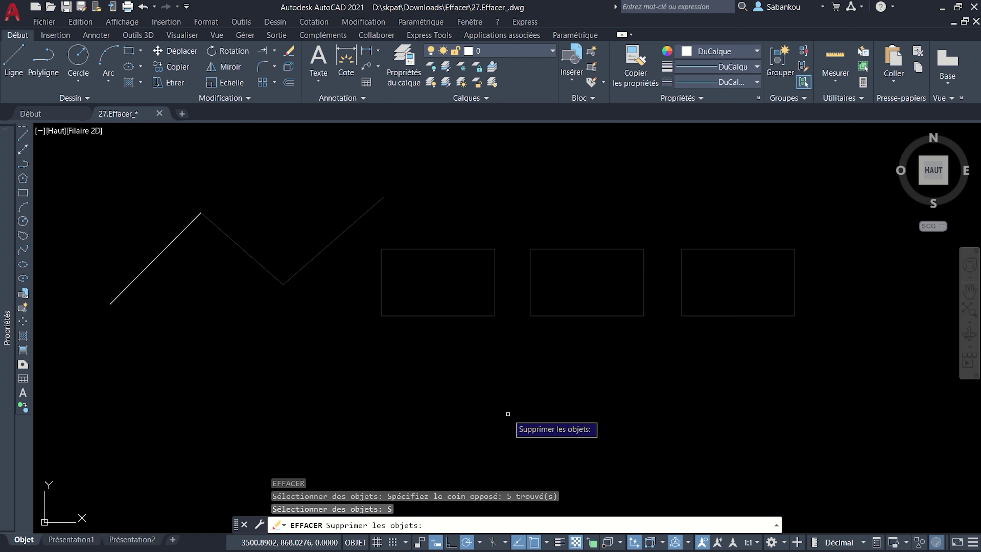
pyautogui.click(572, 355)
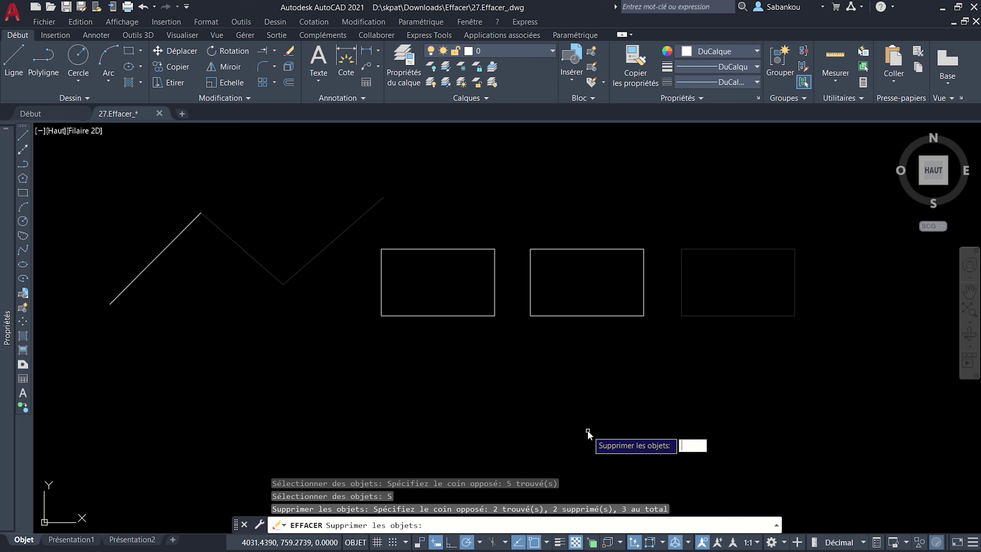
pyautogui.write('A')
pyautogui.press('Return')
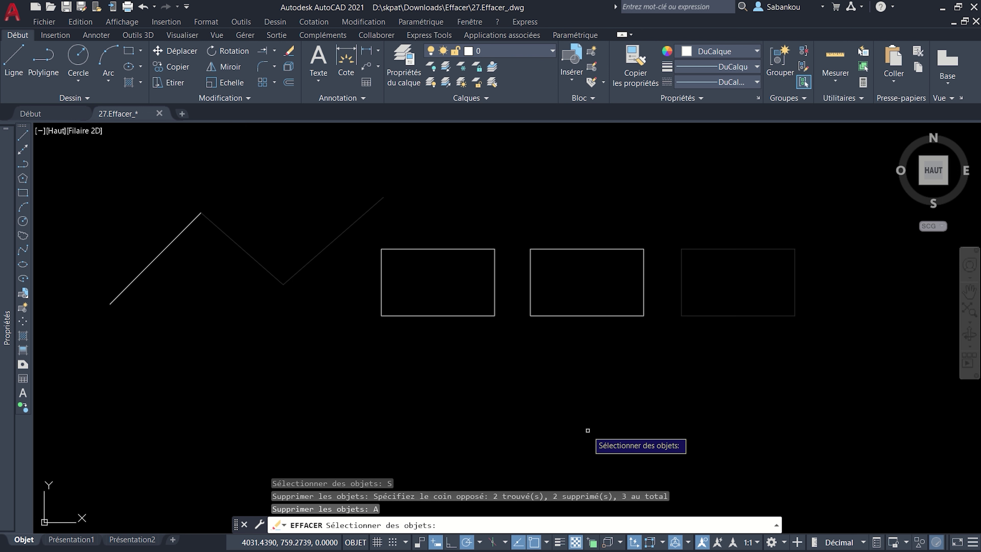
pyautogui.click(574, 364)
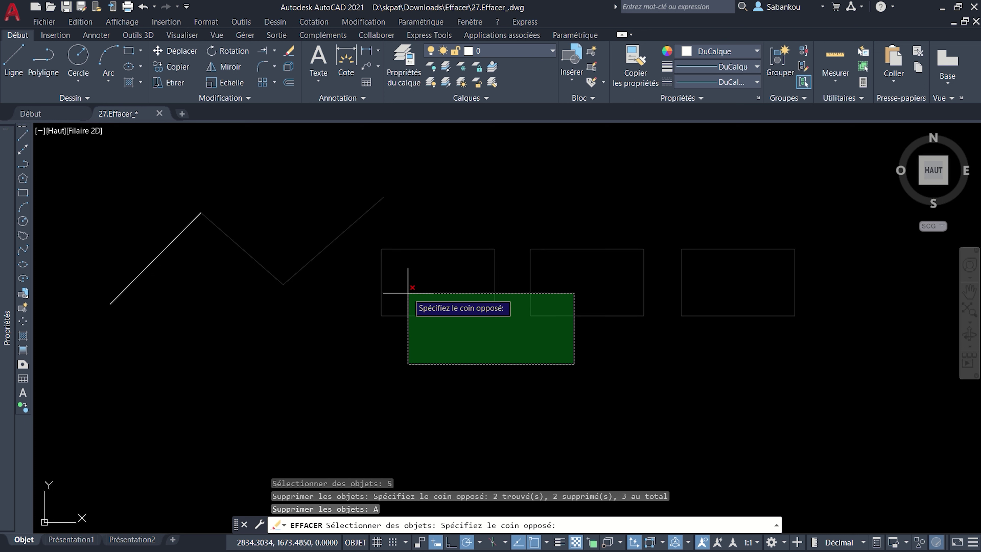
pyautogui.click(381, 289)
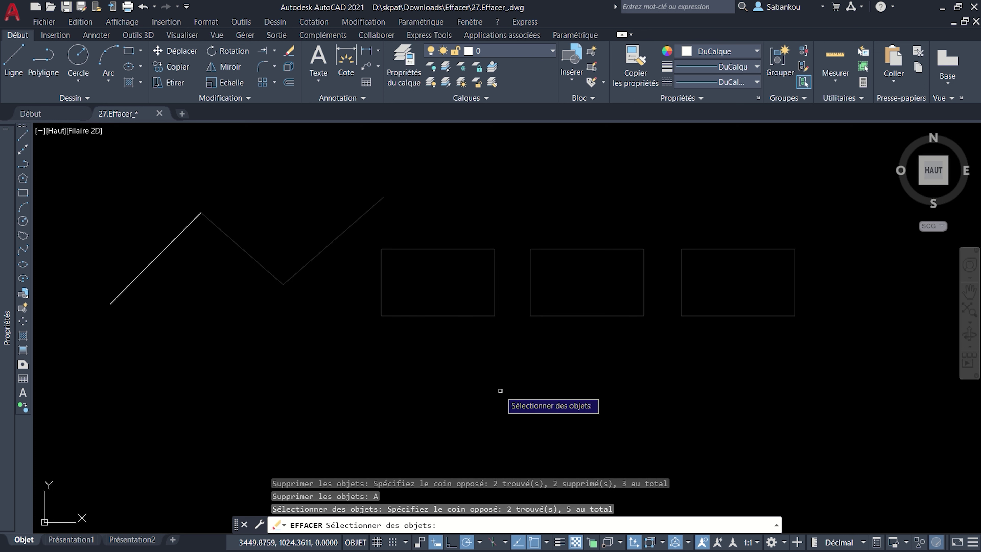
# - Erase the five selected objects, keeping only the zigzag's leftmost diagonal
pyautogui.press('Return')
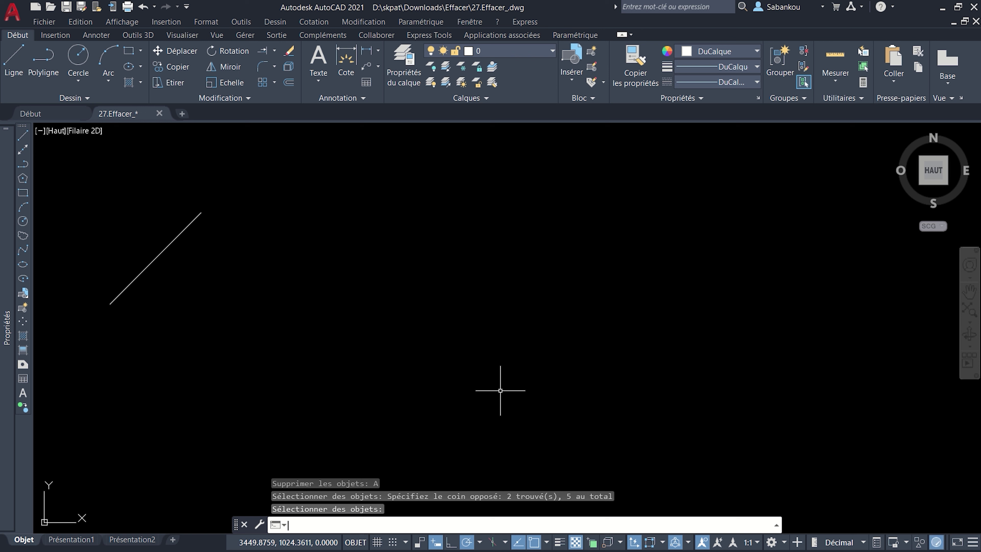